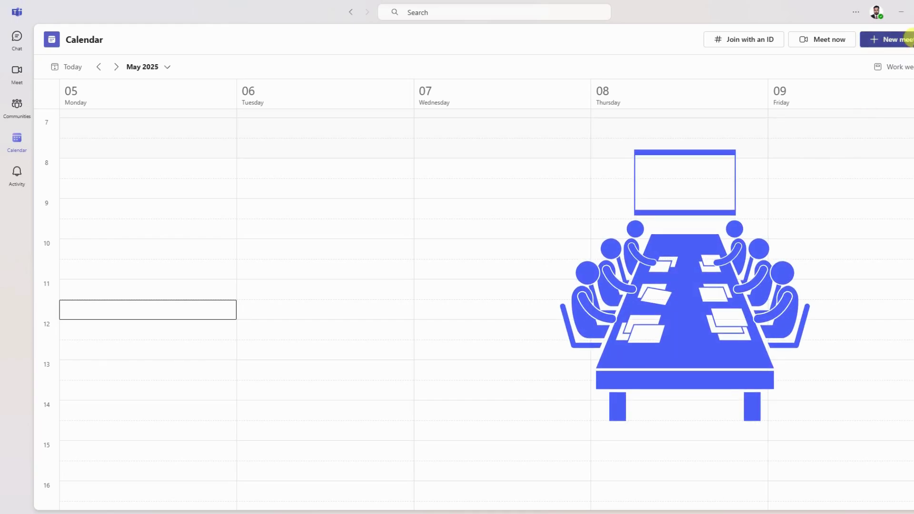
Open a new meeting form and browse the start-date picker without choosing a date
{"action": "left_click", "coordinate": [905, 40]}
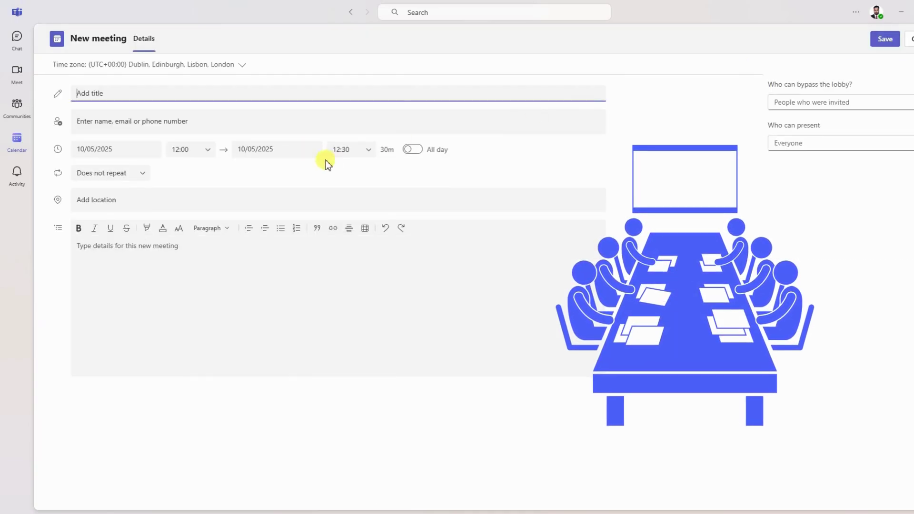
{"action": "left_click", "coordinate": [104, 120]}
{"action": "left_click", "coordinate": [129, 149]}
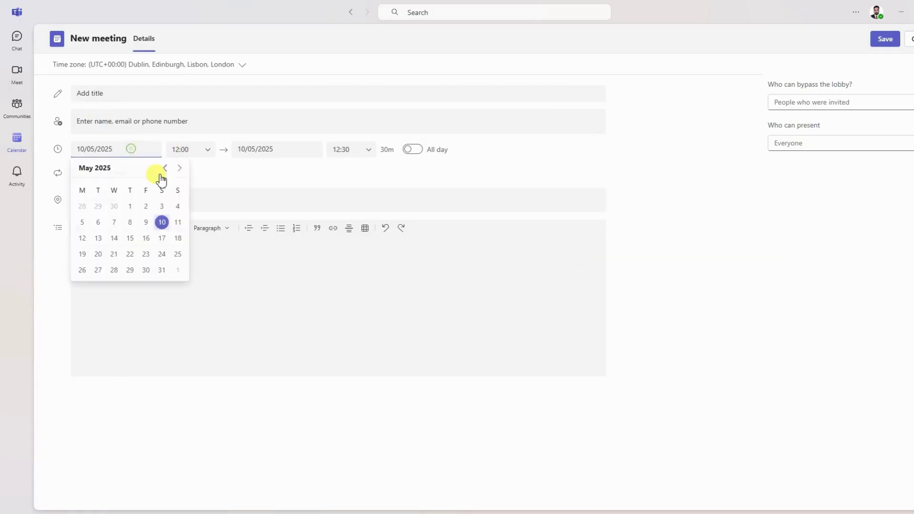
{"action": "left_click", "coordinate": [260, 201]}
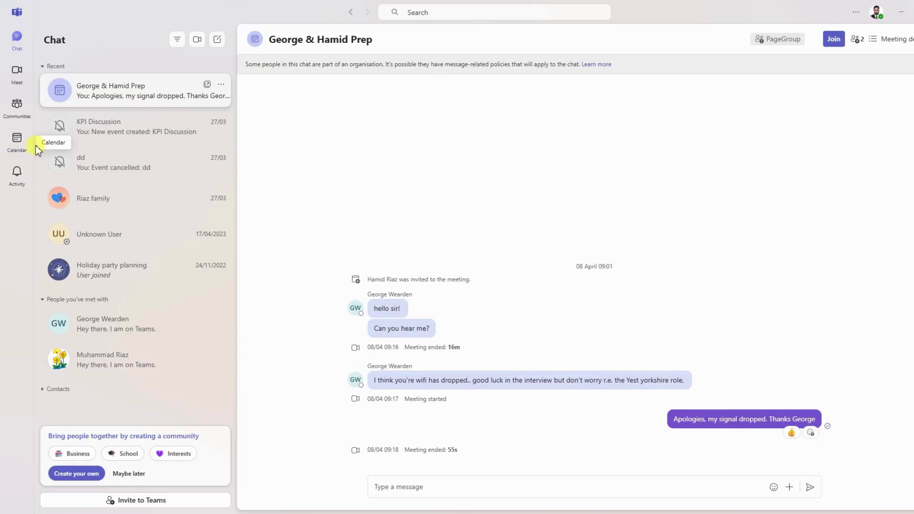
Go back to the calendar week view and start a fresh new meeting, ready for a title
{"action": "left_click", "coordinate": [17, 143]}
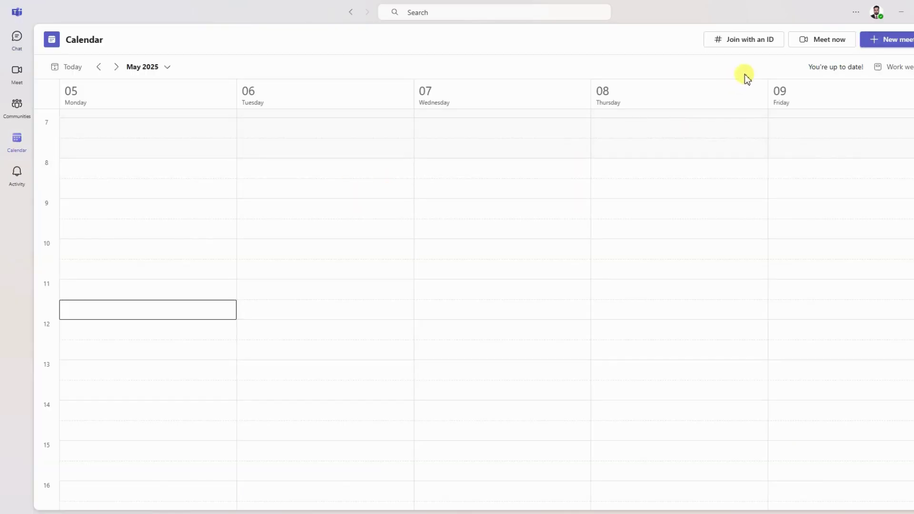
{"action": "left_click", "coordinate": [907, 40]}
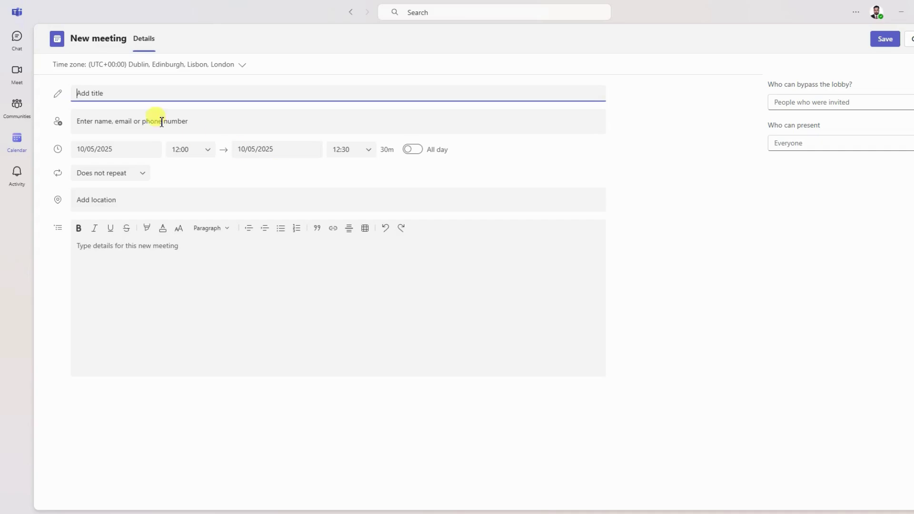
{"action": "left_click", "coordinate": [98, 94]}
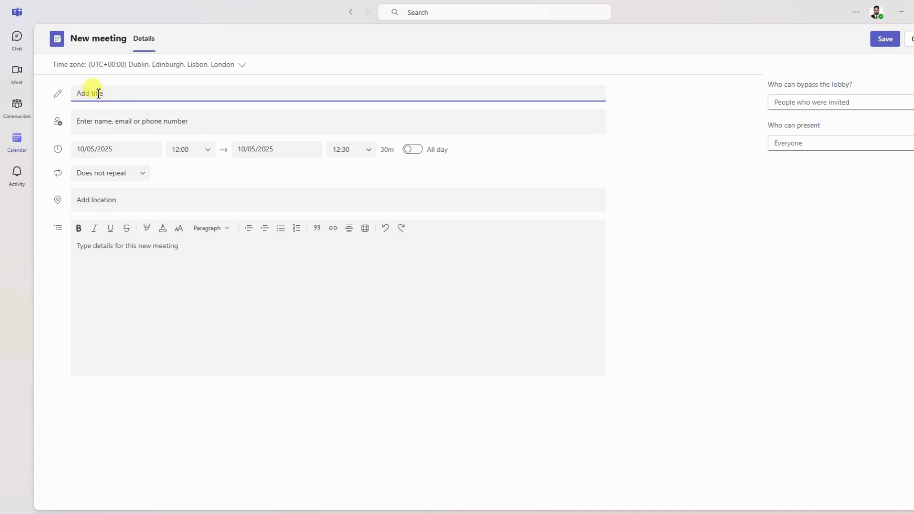
{"action": "type", "text": "KPI Discussion"}
{"action": "left_click", "coordinate": [114, 122]}
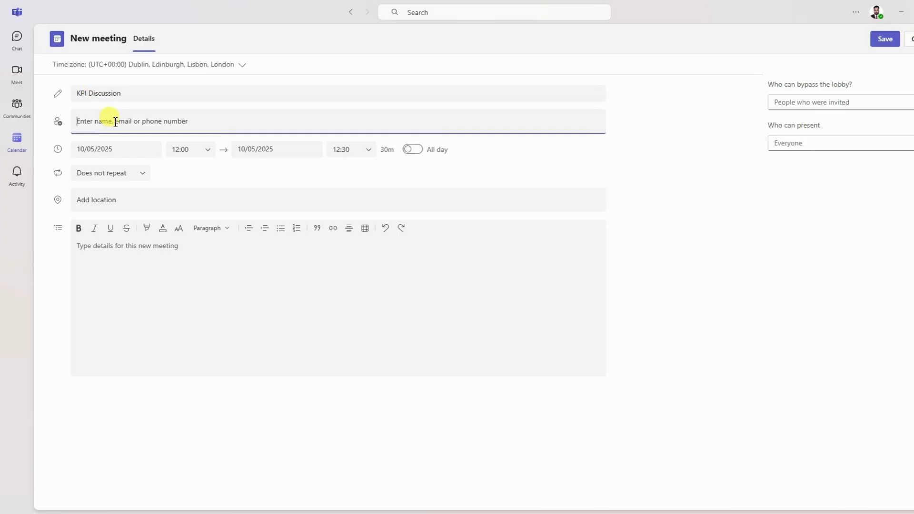
{"action": "type", "text": "muha"}
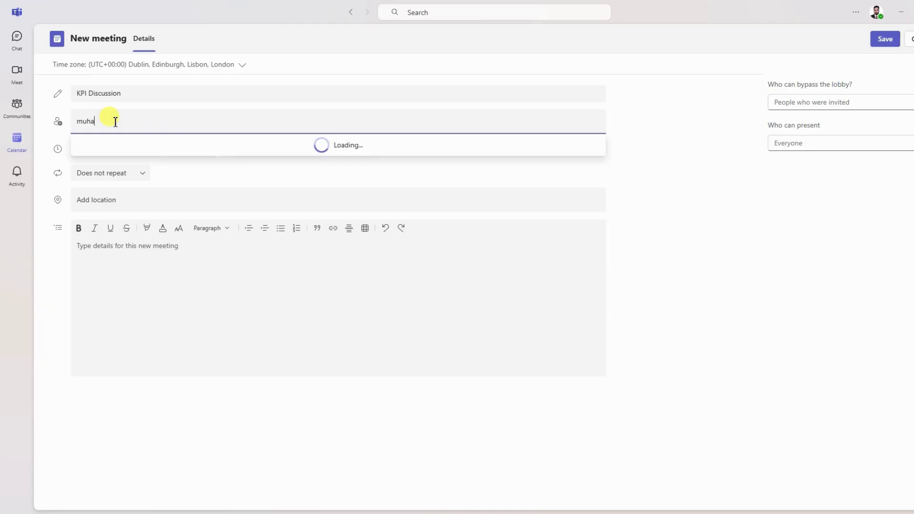
{"action": "left_click", "coordinate": [138, 147]}
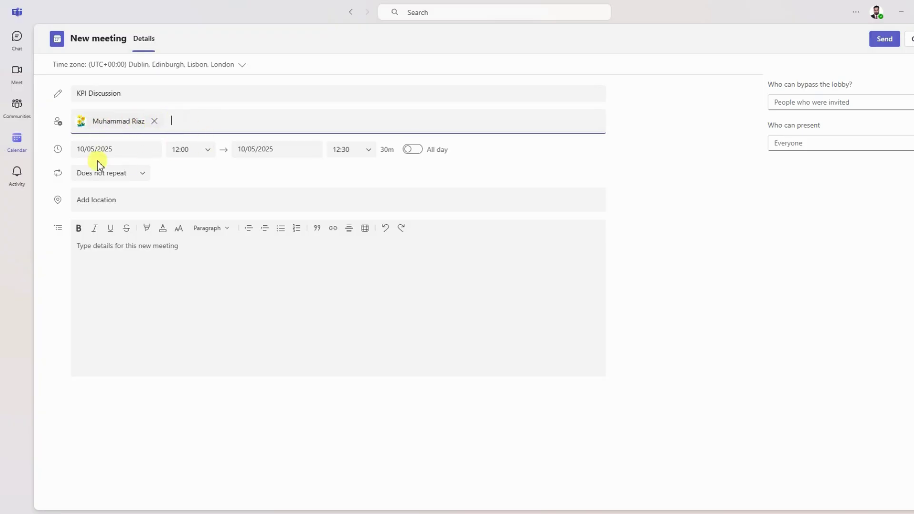
Schedule the meeting for 12 May 2025, 10:00 to 11:00, with All day switched off
{"action": "left_click", "coordinate": [124, 148]}
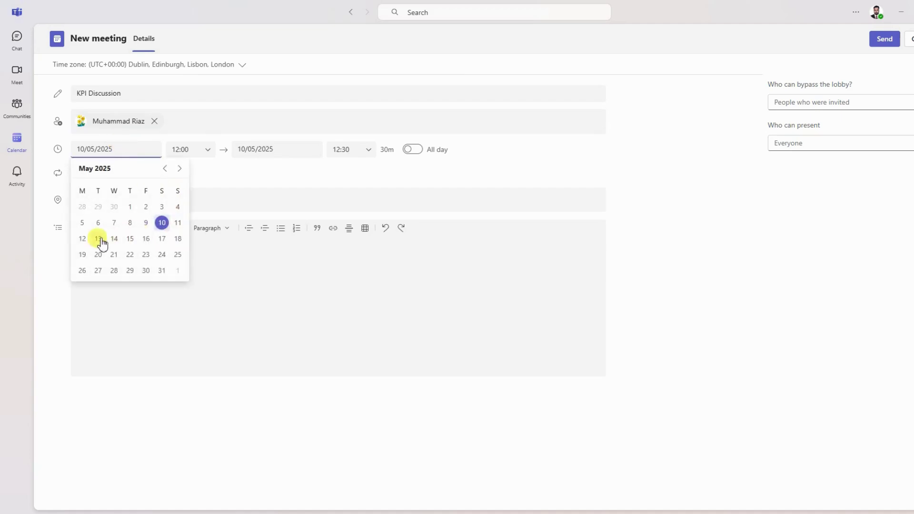
{"action": "left_click", "coordinate": [82, 239]}
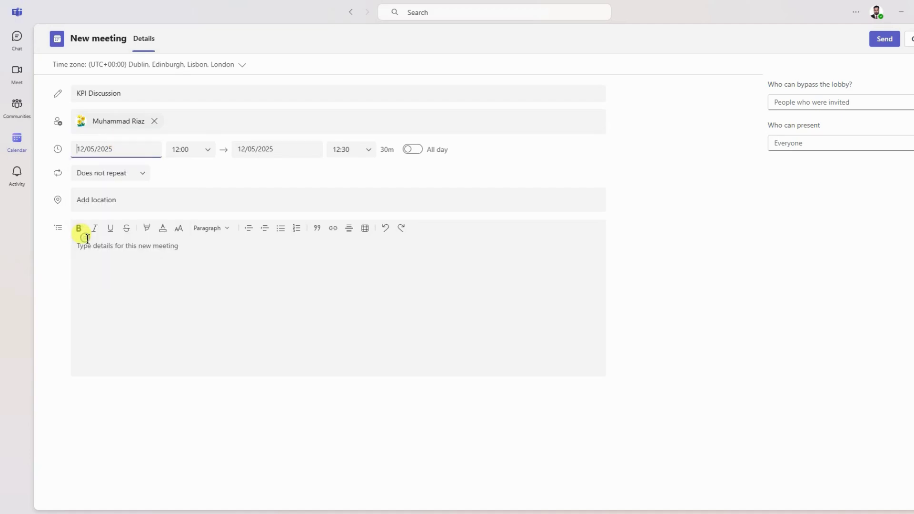
{"action": "left_click", "coordinate": [207, 151]}
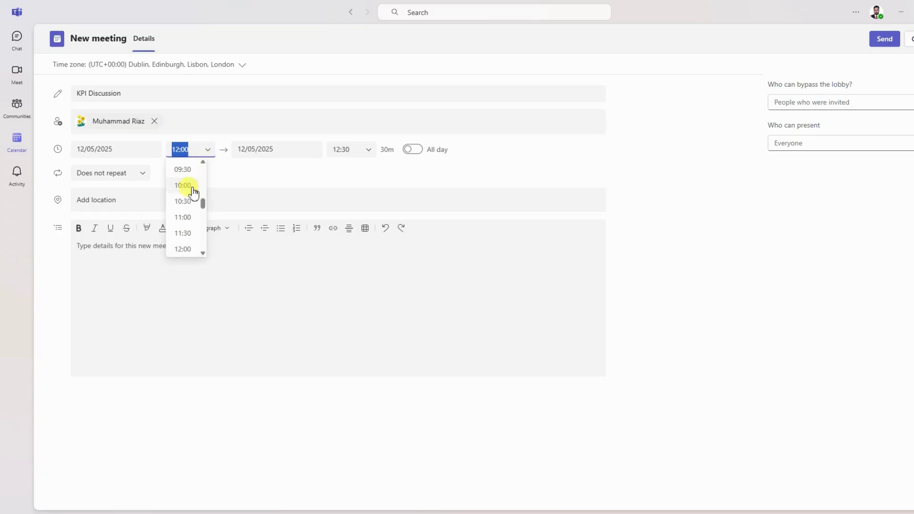
{"action": "left_click", "coordinate": [188, 187]}
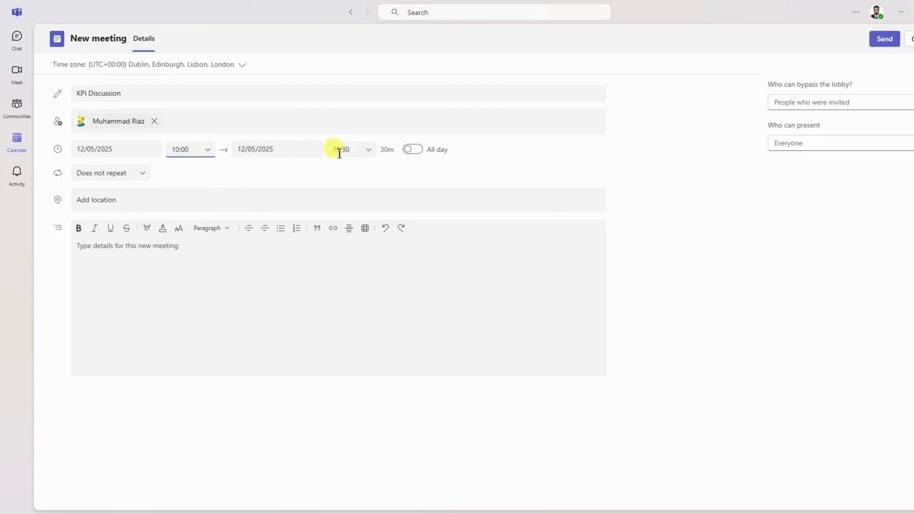
{"action": "left_click", "coordinate": [367, 151]}
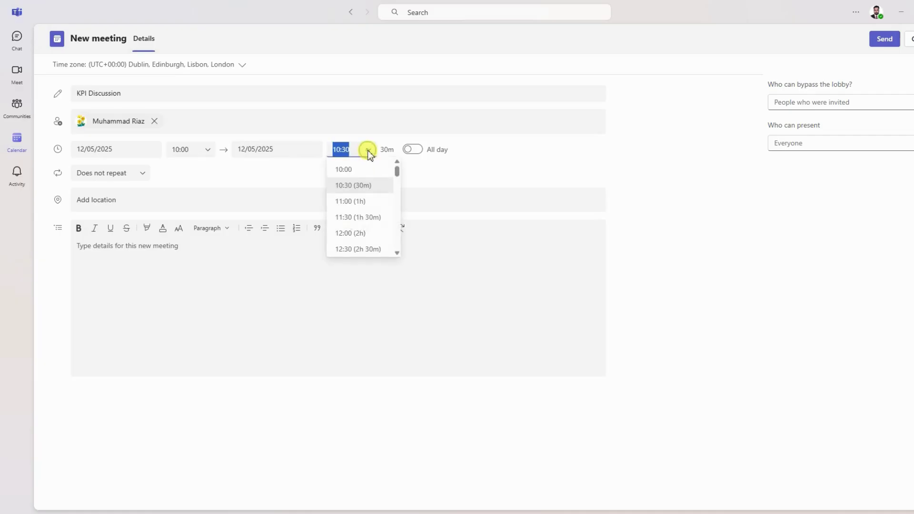
{"action": "left_click", "coordinate": [361, 201]}
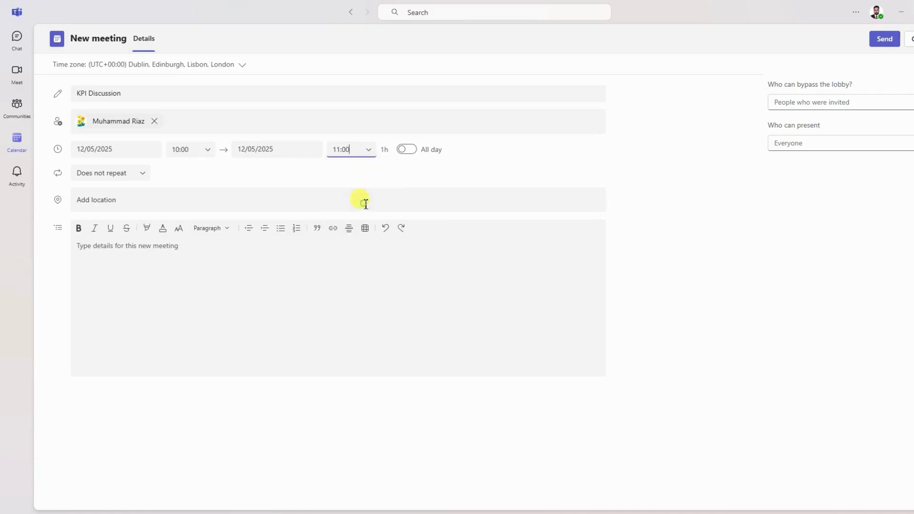
{"action": "left_click", "coordinate": [410, 150]}
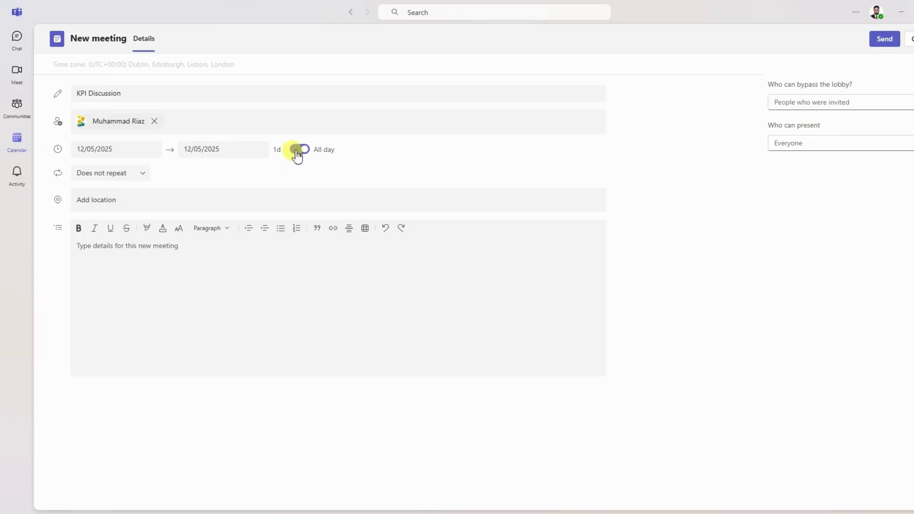
{"action": "left_click", "coordinate": [294, 151]}
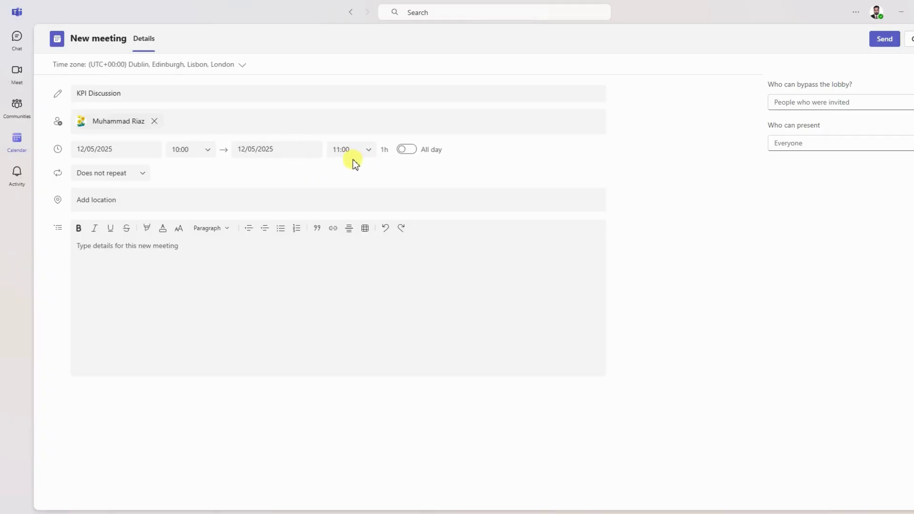
Leave recurrence and location empty and begin typing the description 'Discuss performance of employees.'
{"action": "left_click", "coordinate": [143, 175]}
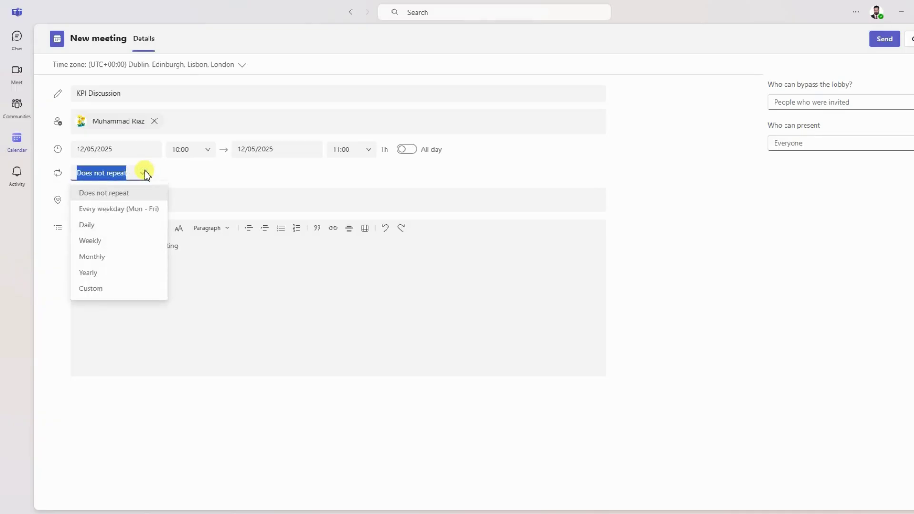
{"action": "left_click", "coordinate": [195, 178]}
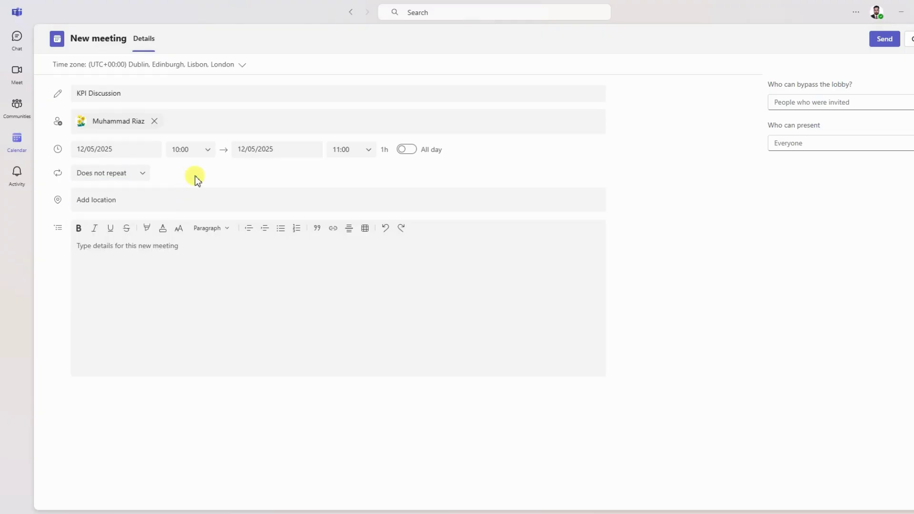
{"action": "left_click", "coordinate": [115, 200]}
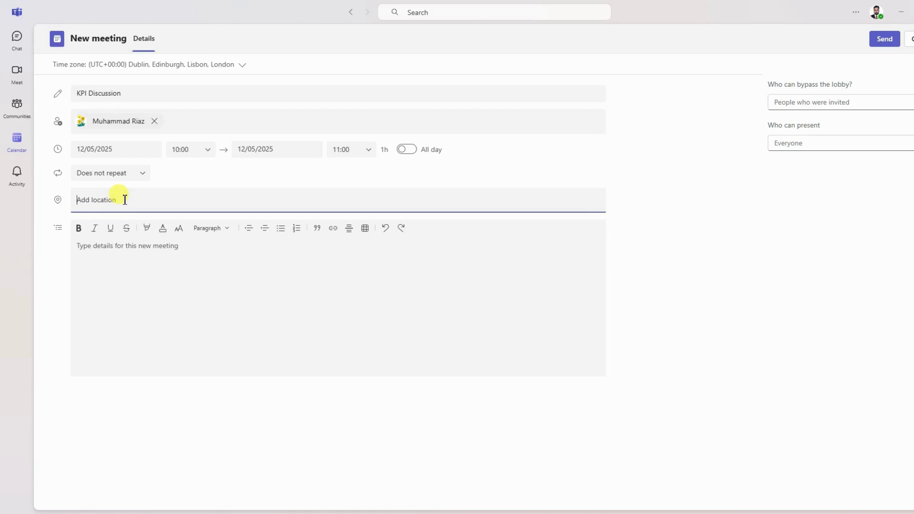
{"action": "left_click", "coordinate": [103, 248]}
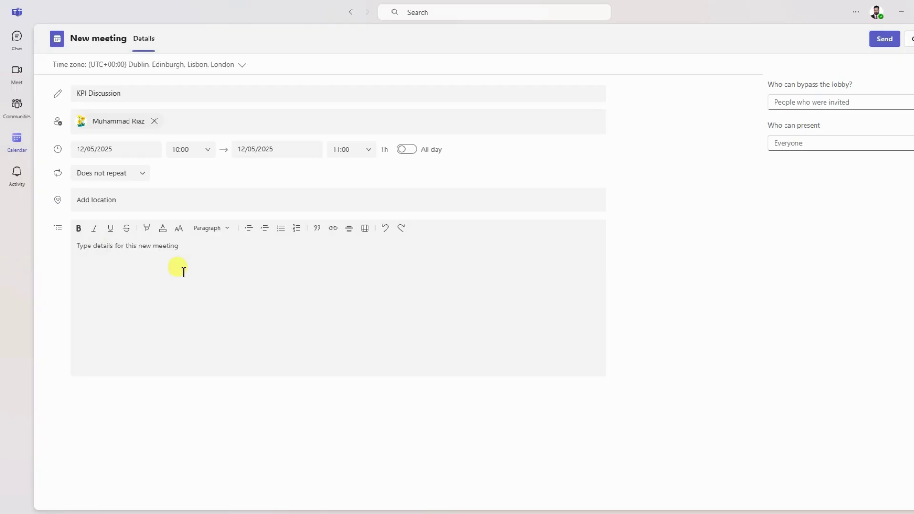
{"action": "type", "text": "Discuss performance of "}
{"action": "type", "text": "employees."}
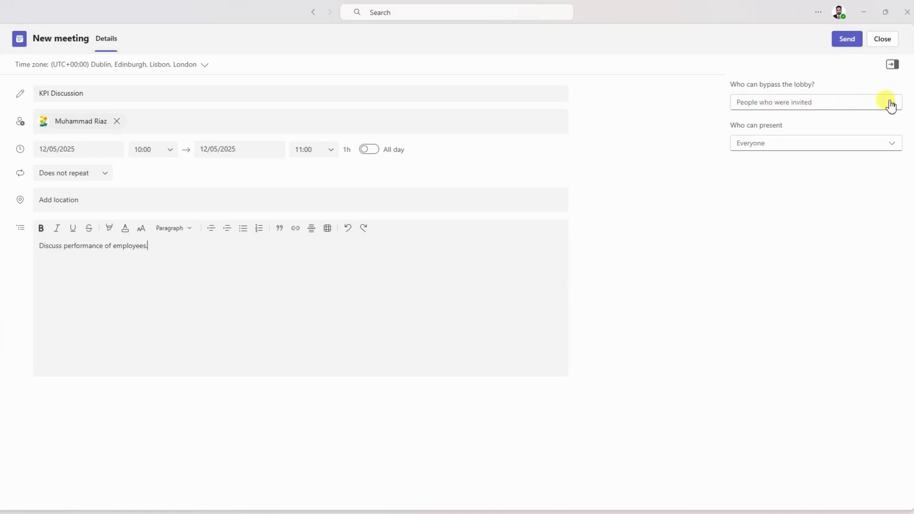
{"action": "left_click", "coordinate": [890, 103]}
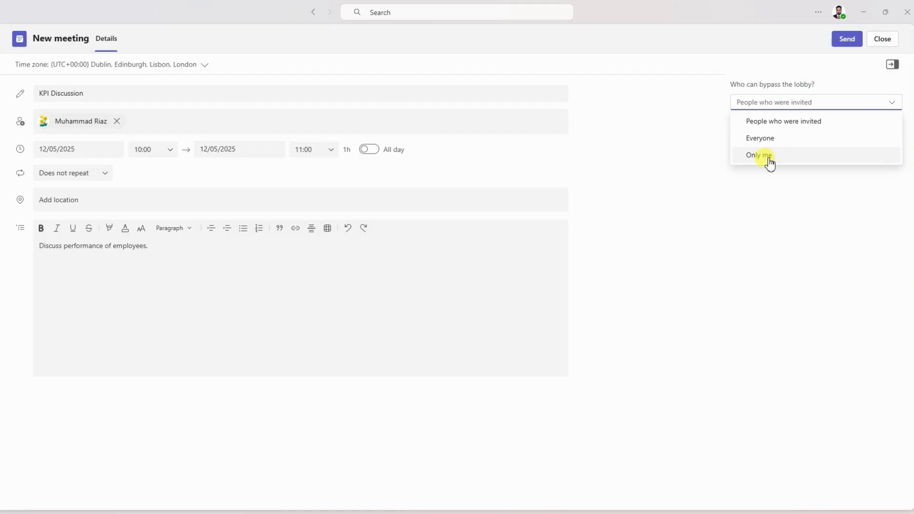
{"action": "left_click", "coordinate": [684, 107]}
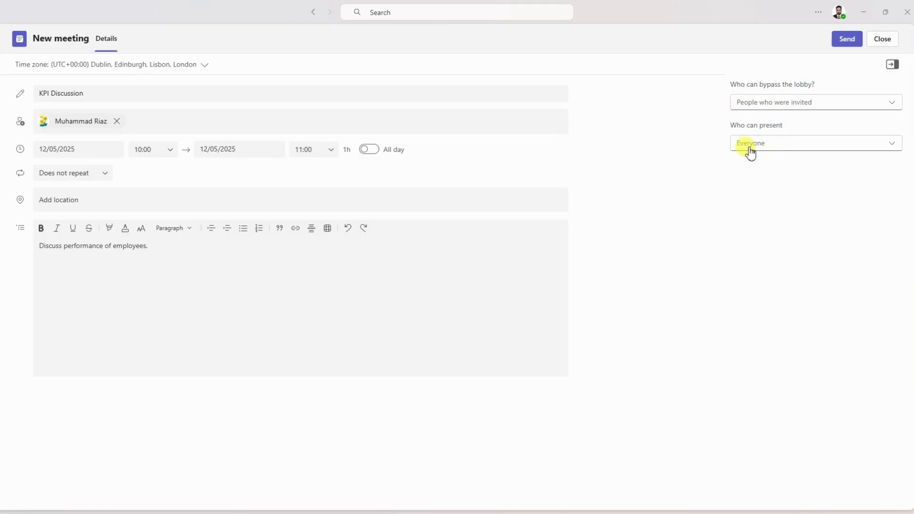
{"action": "left_click", "coordinate": [773, 146]}
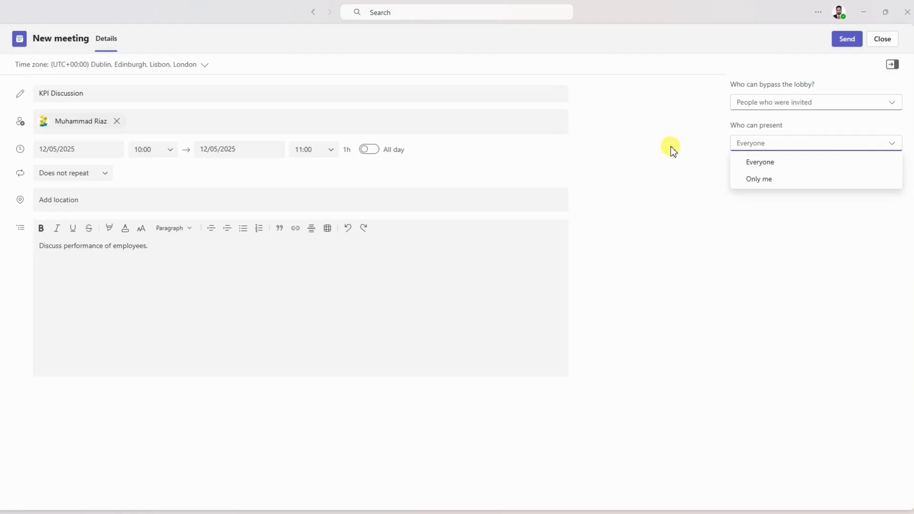
{"action": "left_click", "coordinate": [767, 163]}
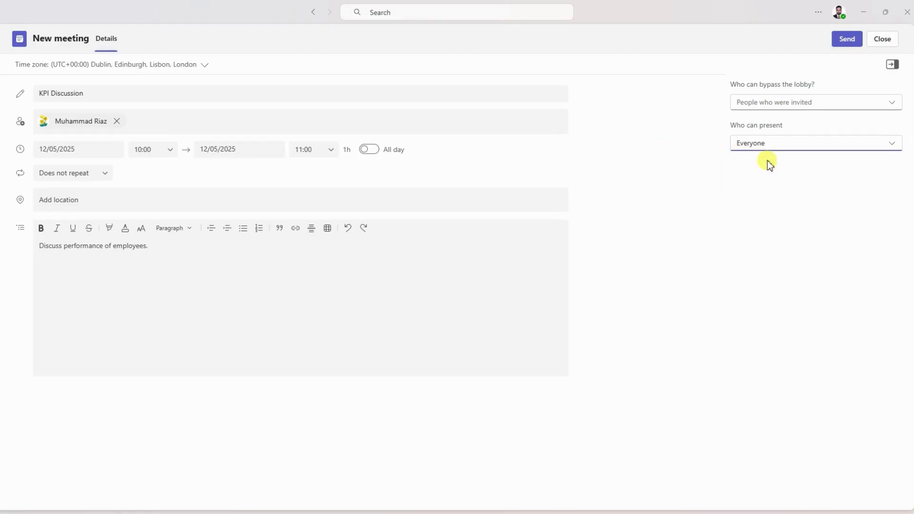
{"action": "left_click", "coordinate": [783, 145]}
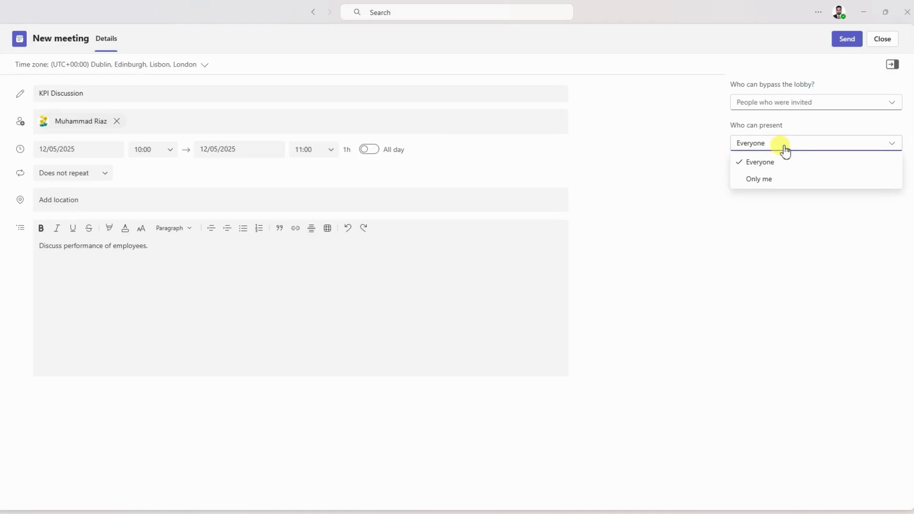
{"action": "left_click", "coordinate": [686, 145]}
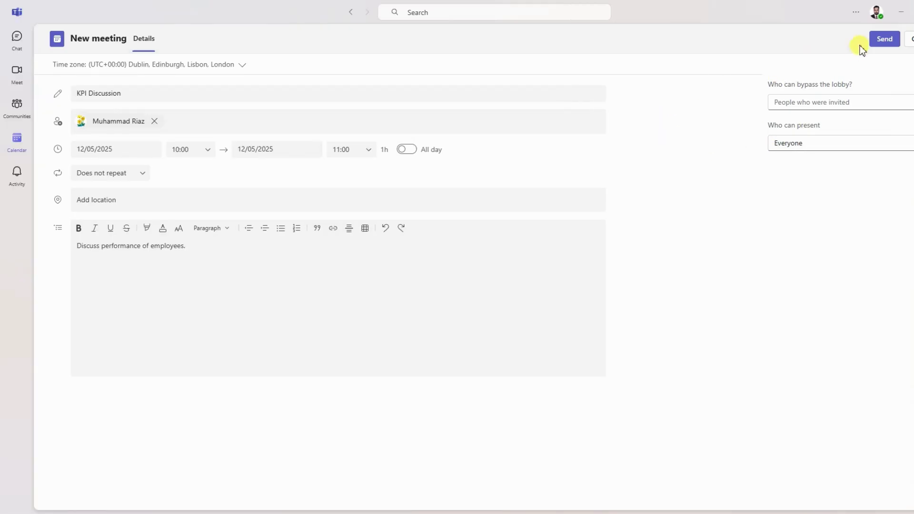
Send the KPI Discussion invitation and dismiss the Meeting created confirmation
{"action": "left_click", "coordinate": [881, 41]}
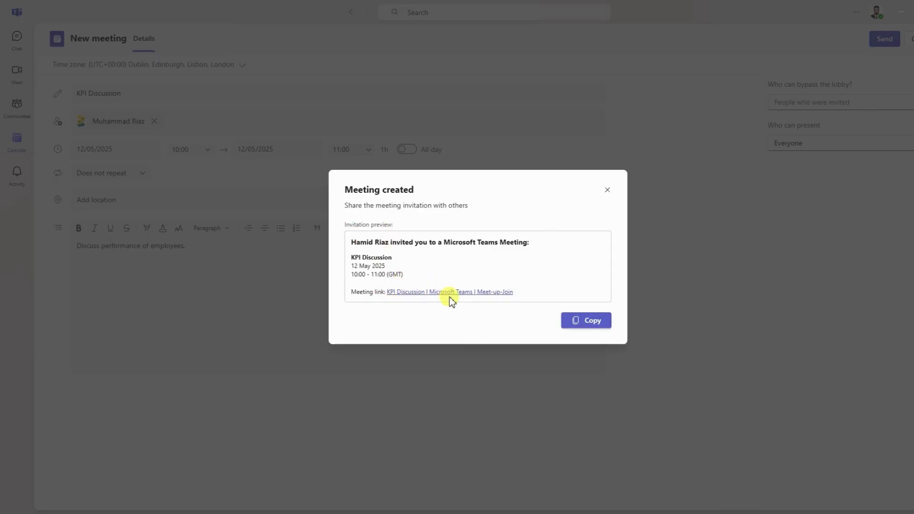
{"action": "left_click", "coordinate": [609, 194]}
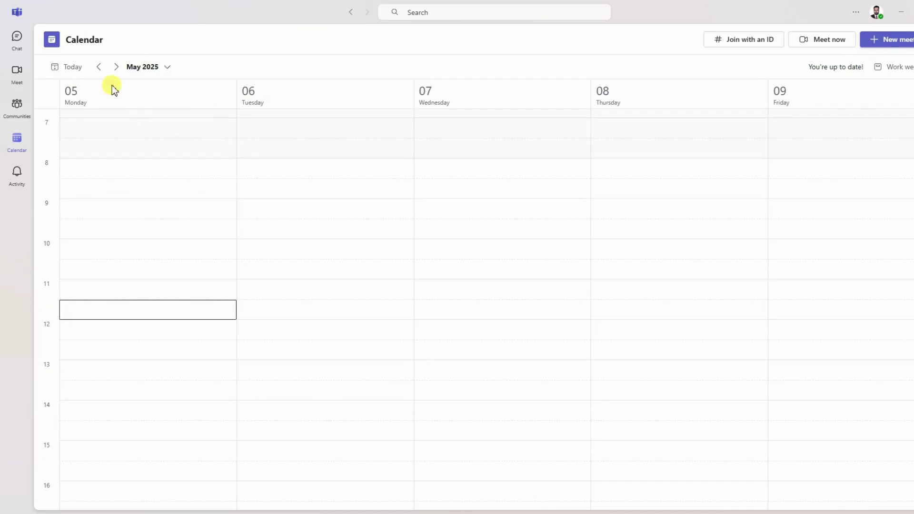
Advance the calendar to 12–16 May 2025 to see KPI Discussion on Monday at 10:00
{"action": "left_click", "coordinate": [117, 67]}
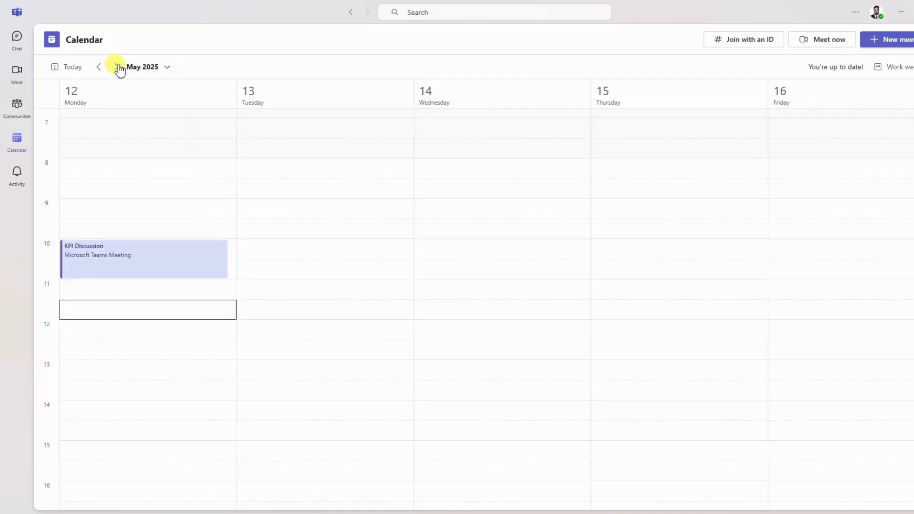